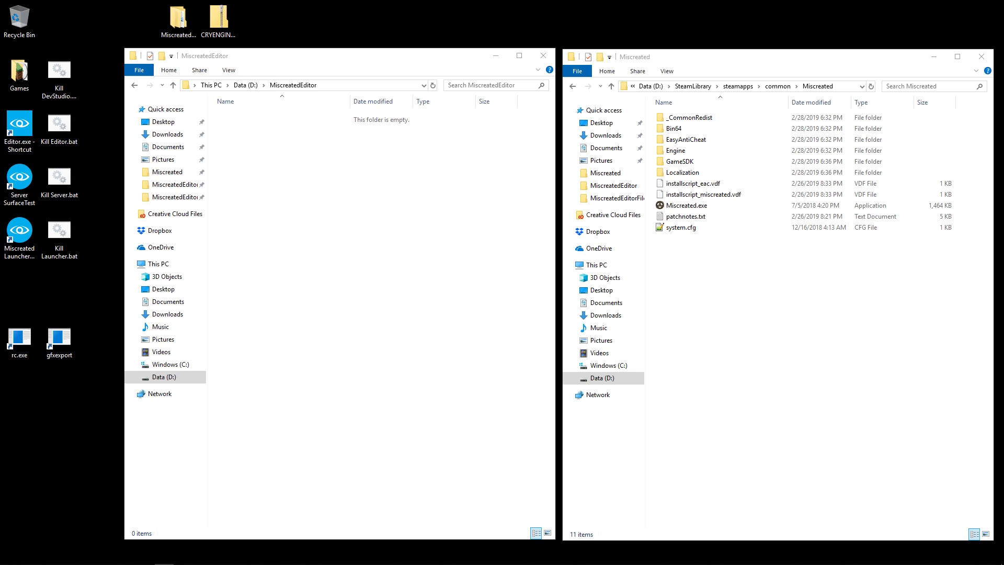
pyautogui.click(722, 277)
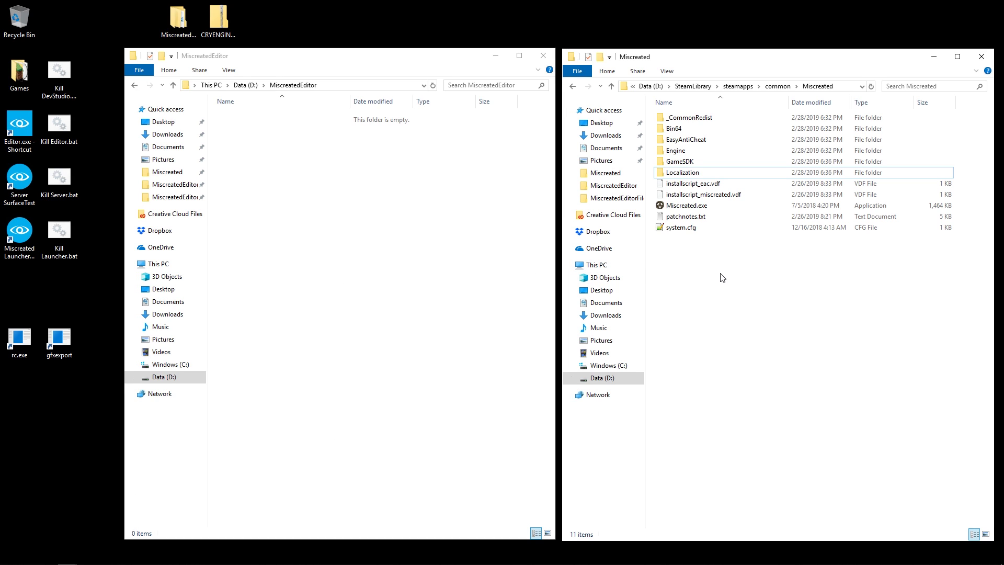
pyautogui.click(814, 88)
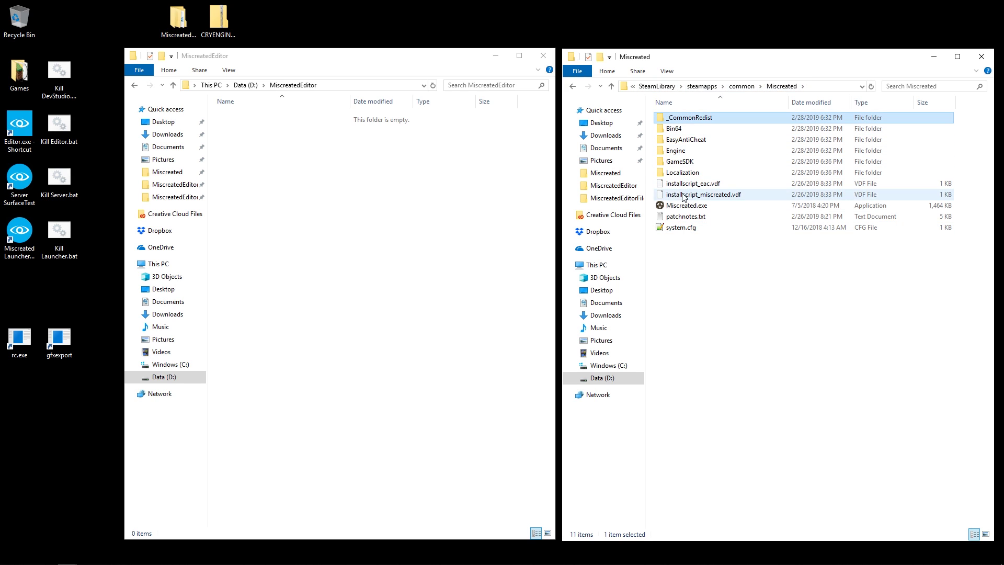
pyautogui.keyDown('shift'); pyautogui.click(680, 227); pyautogui.keyUp('shift')
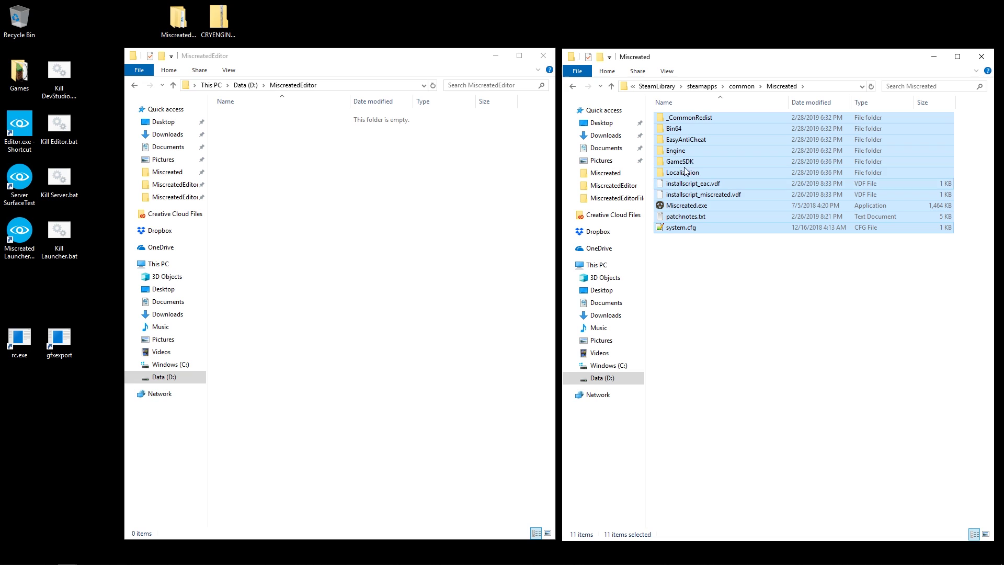
pyautogui.click(722, 264)
pyautogui.click(240, 203)
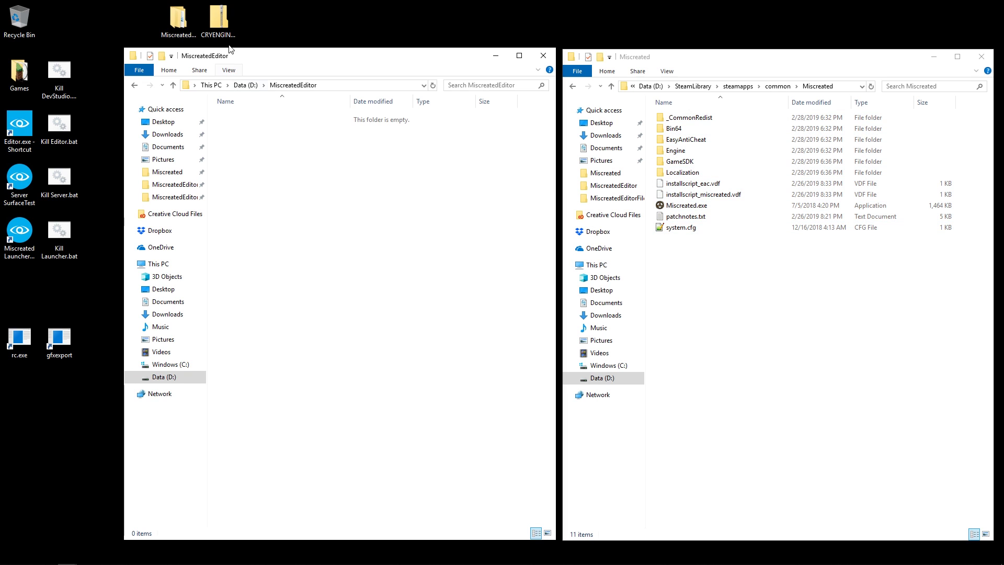
# Open the CRYENGINE.zip archive on the desktop and go into its CRYENGINE folder
pyautogui.click(222, 31)
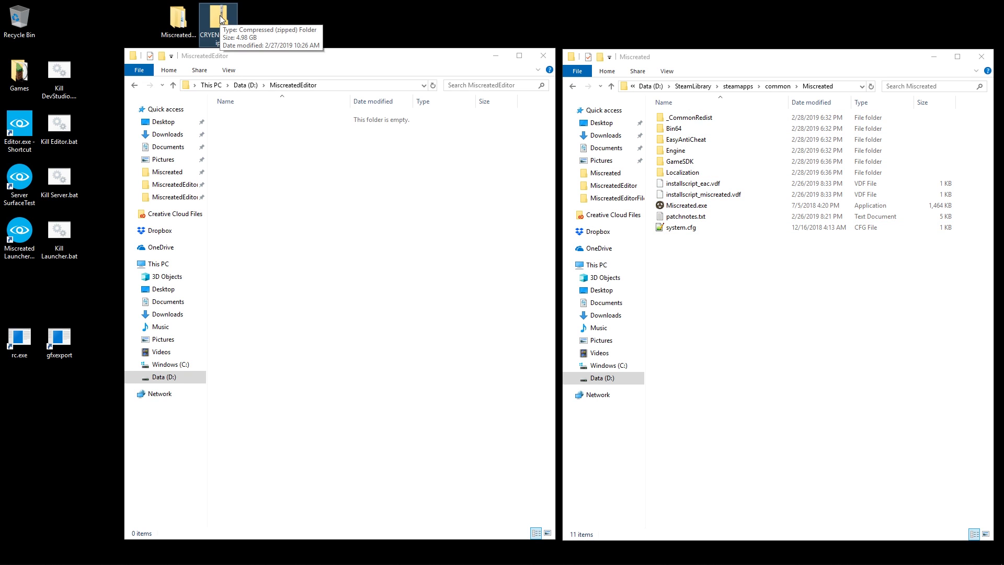
pyautogui.doubleClick(219, 15)
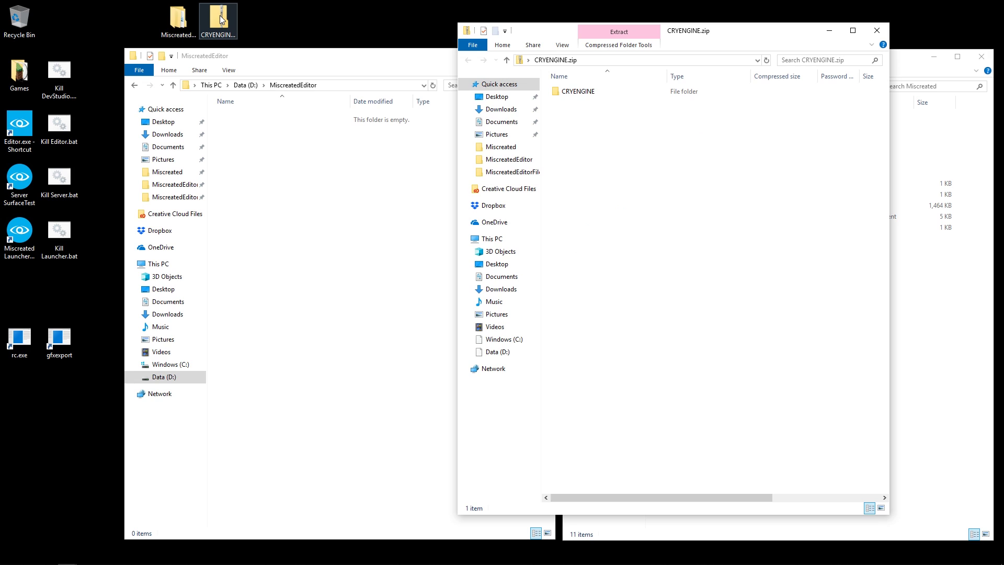
pyautogui.doubleClick(575, 93)
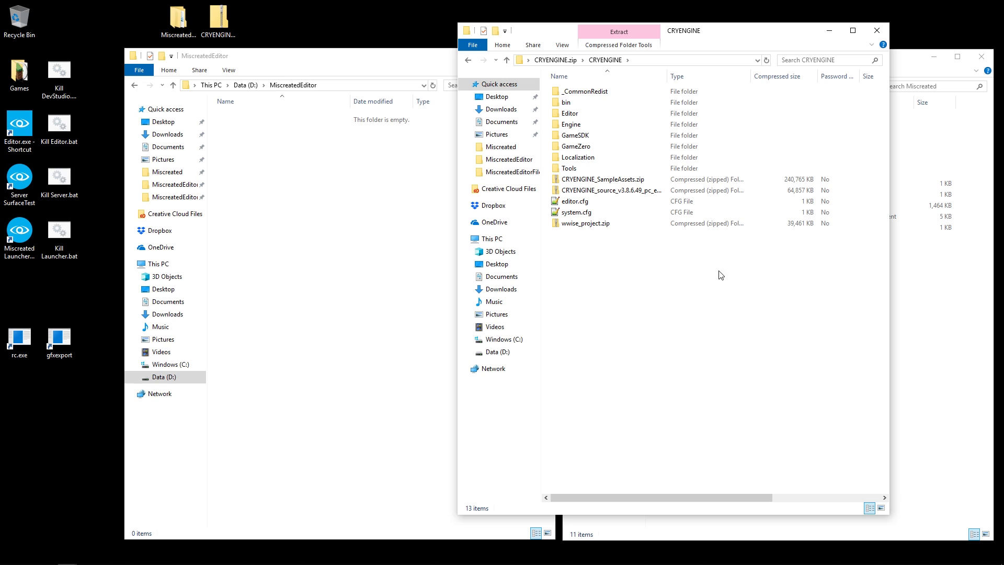
pyautogui.click(632, 194)
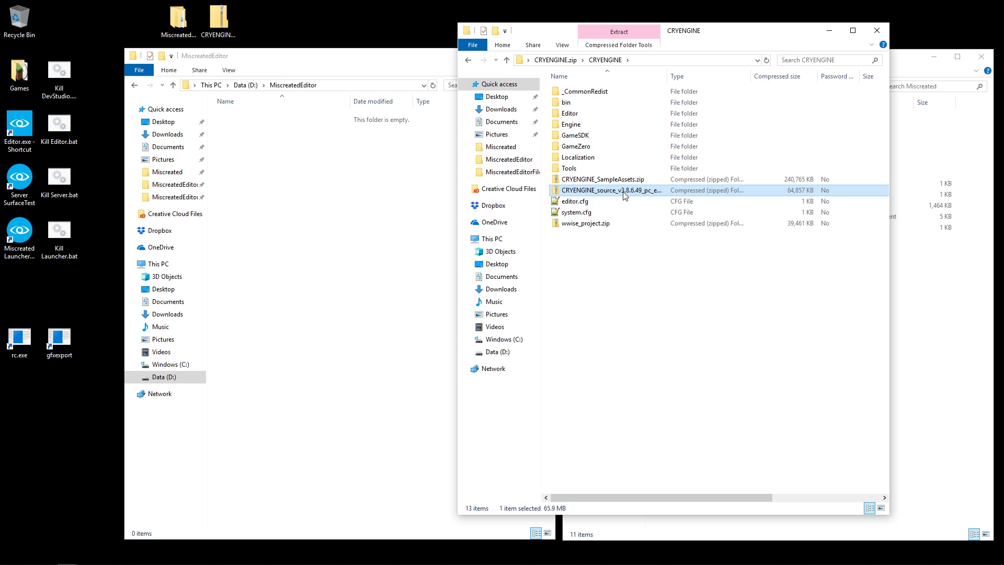
pyautogui.click(650, 296)
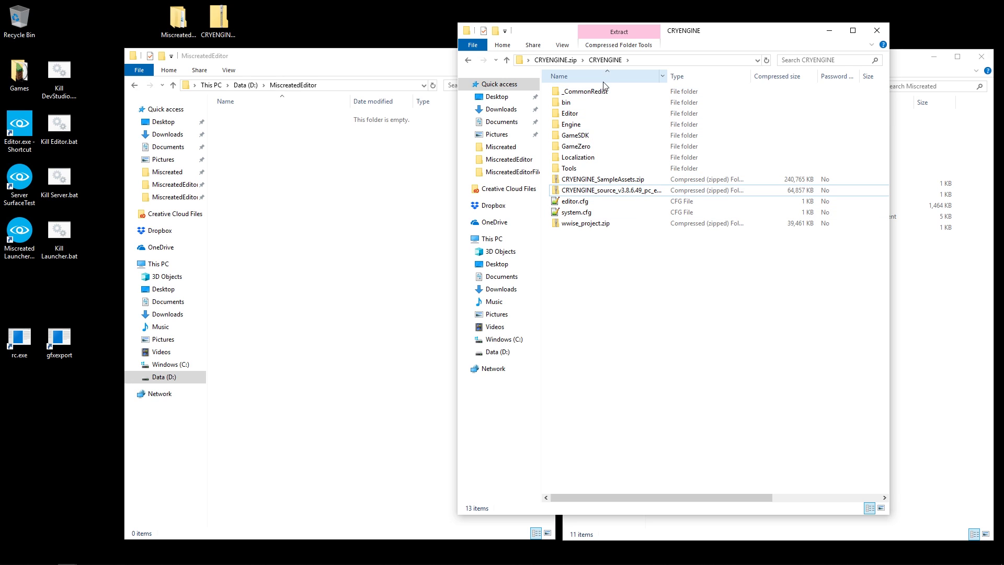
pyautogui.moveTo(548, 34); pyautogui.dragTo(547, 23)
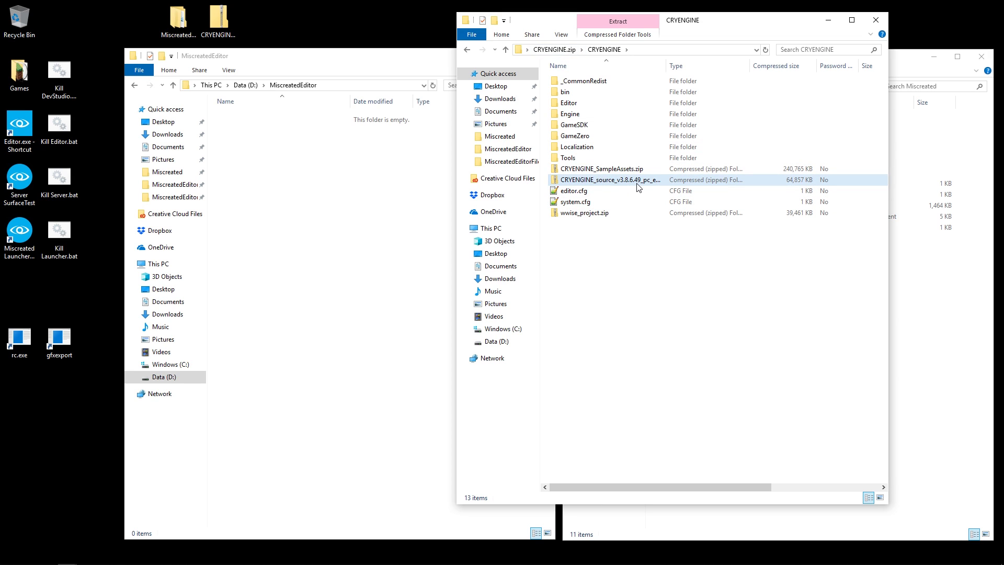
pyautogui.moveTo(603, 230); pyautogui.dragTo(591, 80)
pyautogui.click(649, 266)
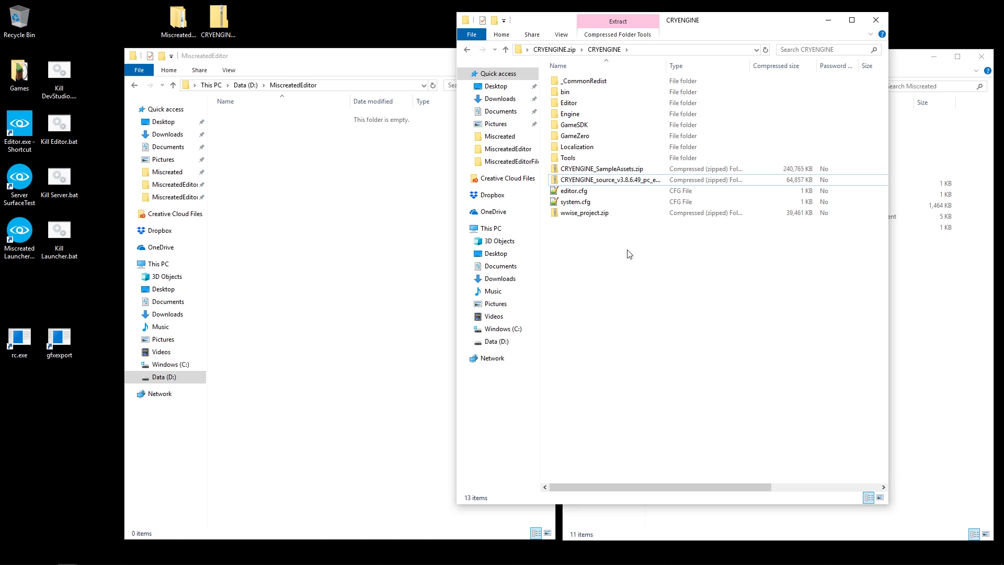
# Open the MiscreatedEditorFiles folder on the desktop to check which folders it contains, and close it again
pyautogui.click(182, 26)
pyautogui.doubleClick(182, 25)
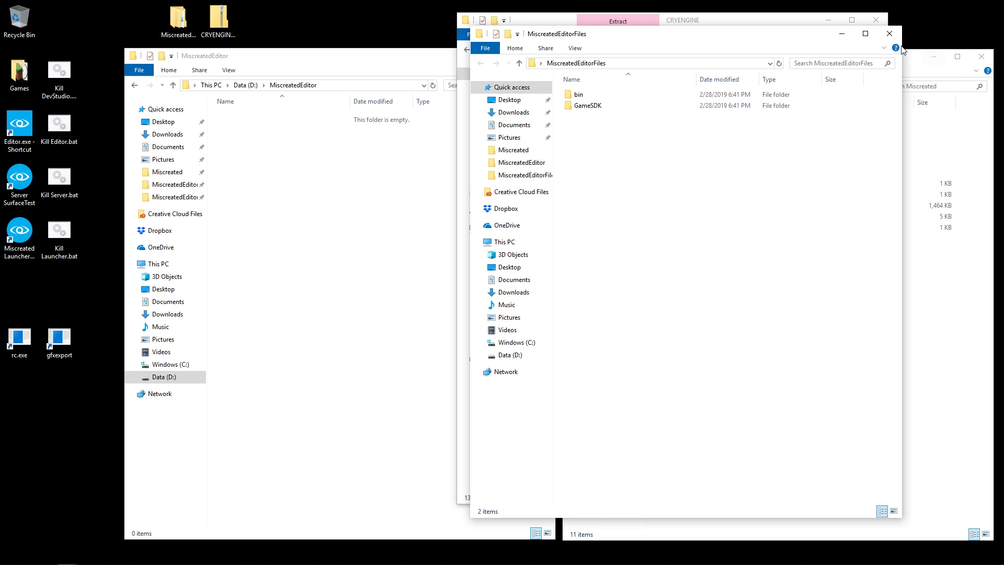
pyautogui.click(889, 34)
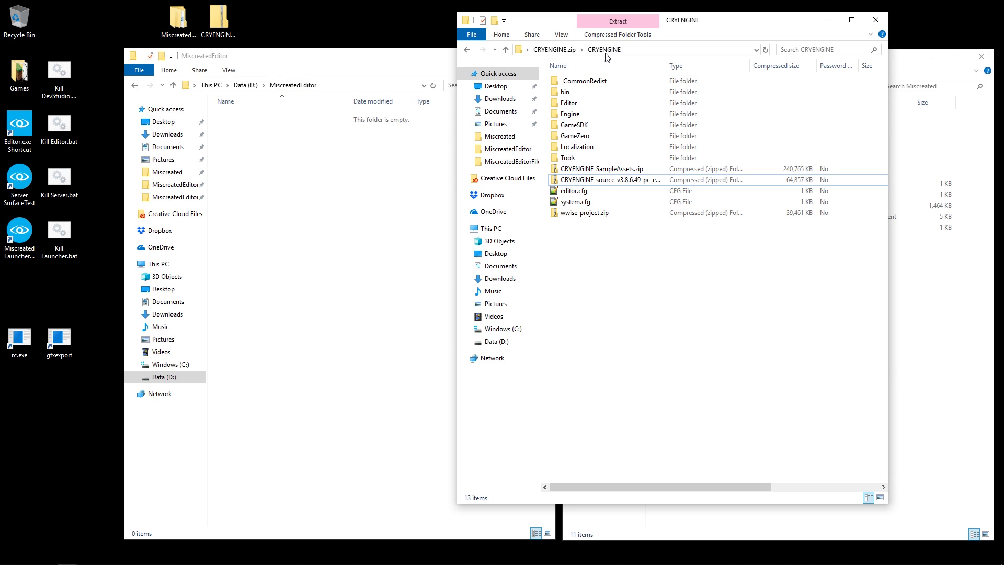
# Copy the bin, Editor and Tools folders plus editor.cfg and system.cfg from the CRYENGINE archive into the MiscreatedEditor folder
pyautogui.moveTo(558, 16); pyautogui.dragTo(558, 19)
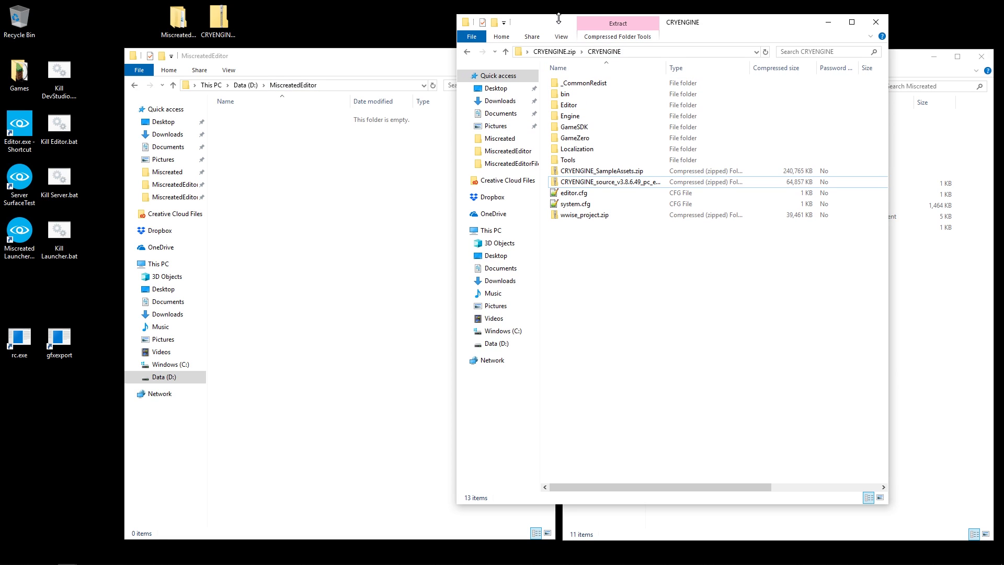
pyautogui.click(570, 96)
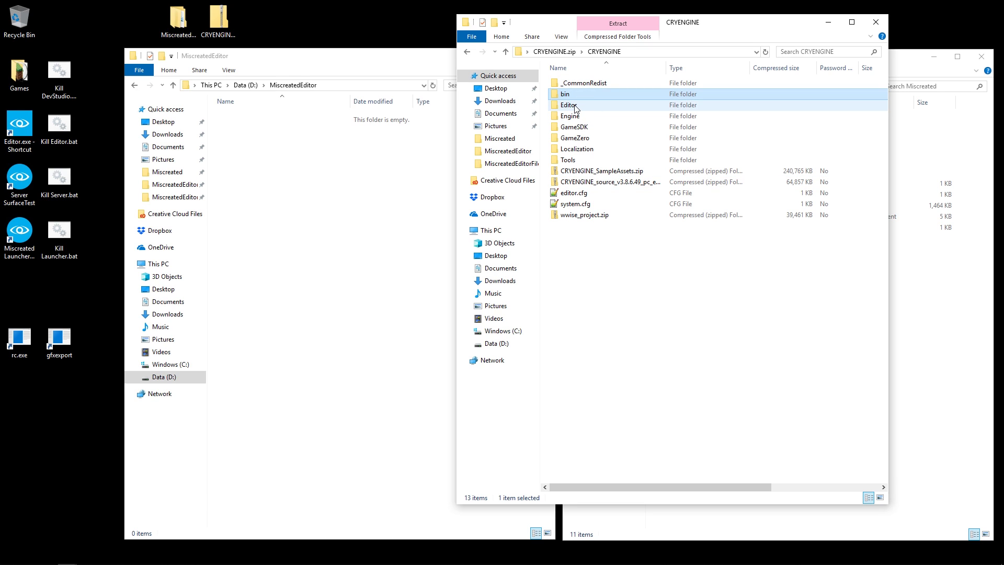
pyautogui.keyDown('ctrl'); pyautogui.click(575, 107); pyautogui.keyUp('ctrl')
pyautogui.keyDown('ctrl'); pyautogui.click(575, 161); pyautogui.keyUp('ctrl')
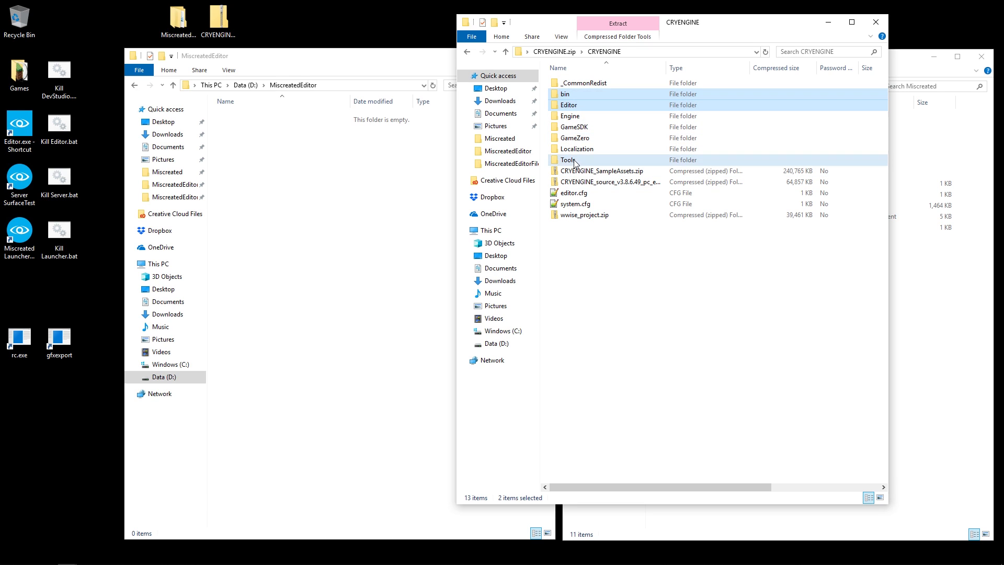
pyautogui.keyDown('ctrl'); pyautogui.click(574, 194); pyautogui.keyUp('ctrl')
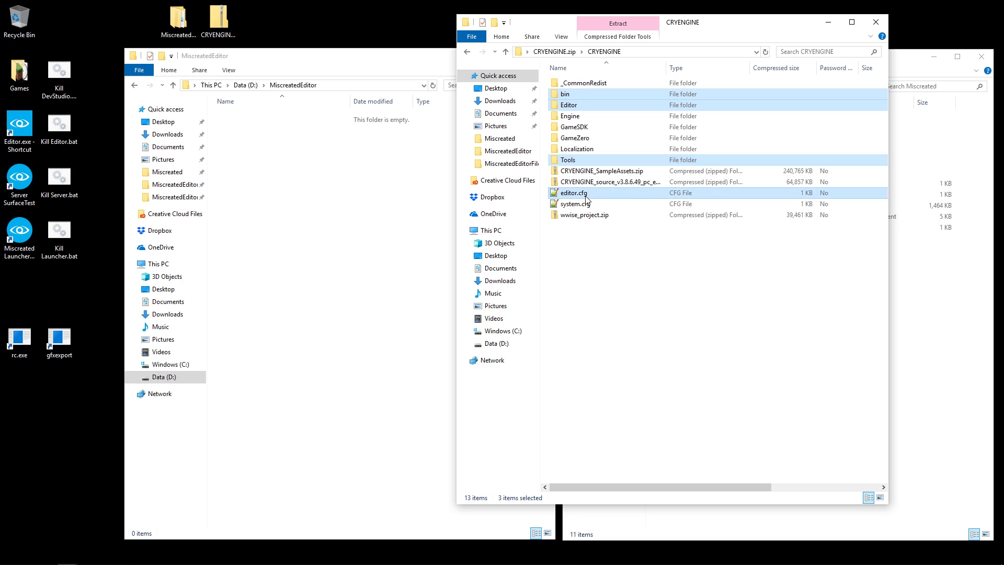
pyautogui.keyDown('ctrl'); pyautogui.click(575, 204); pyautogui.keyUp('ctrl')
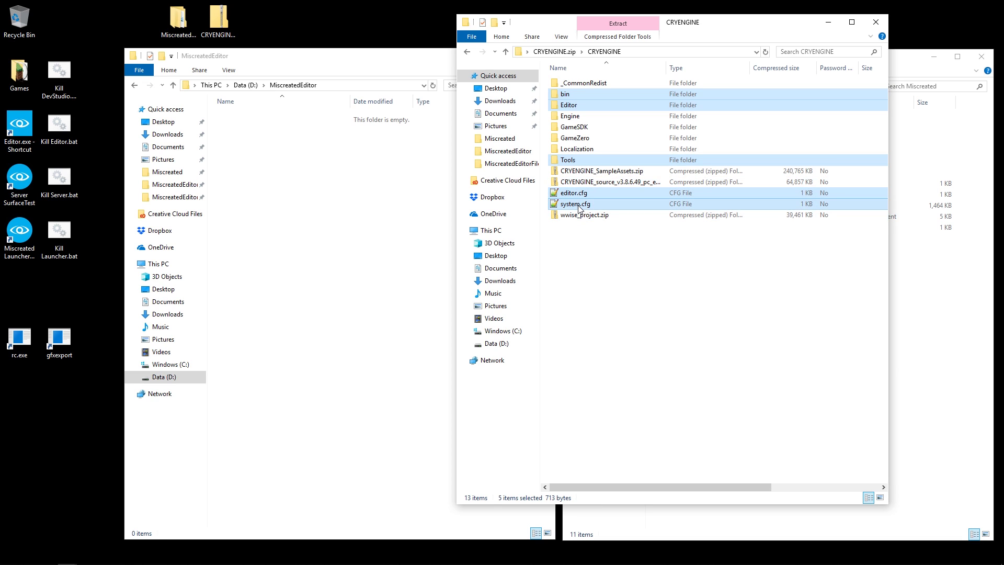
pyautogui.moveTo(579, 208); pyautogui.dragTo(334, 207, button='right')
pyautogui.click(360, 213)
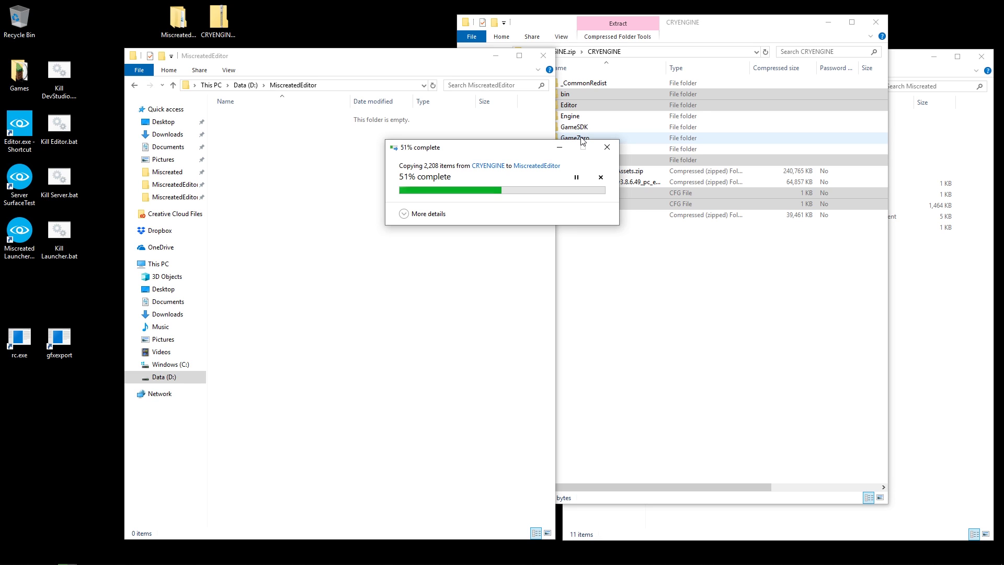
# Close the CRYENGINE archive window once the copy into MiscreatedEditor has finished
pyautogui.click(584, 137)
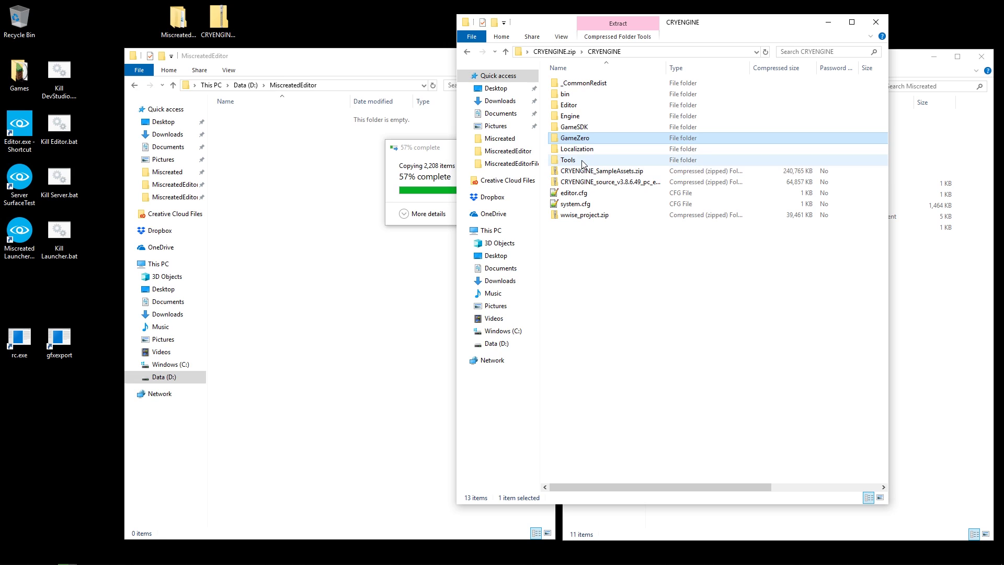
pyautogui.click(439, 151)
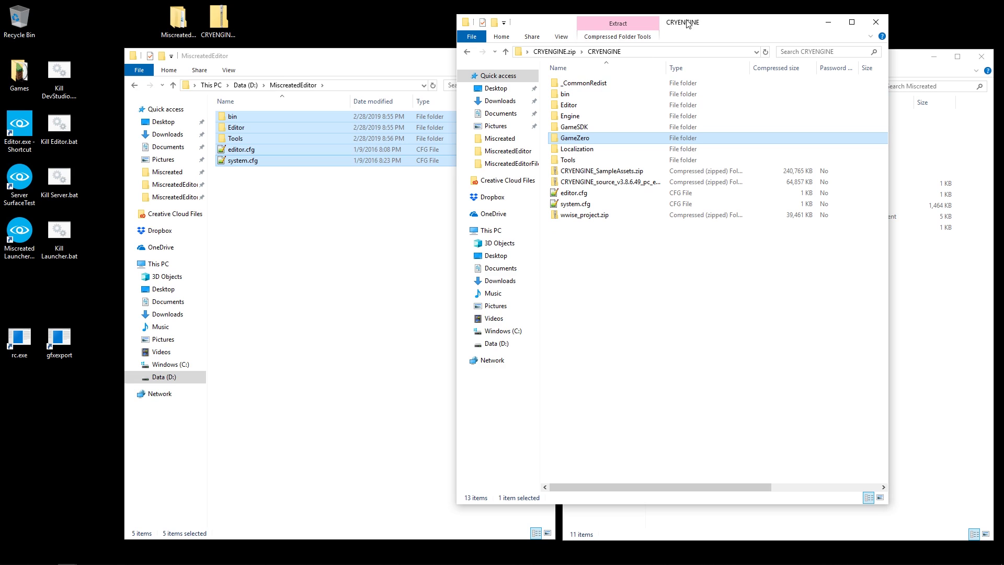
pyautogui.moveTo(688, 23); pyautogui.dragTo(672, 24)
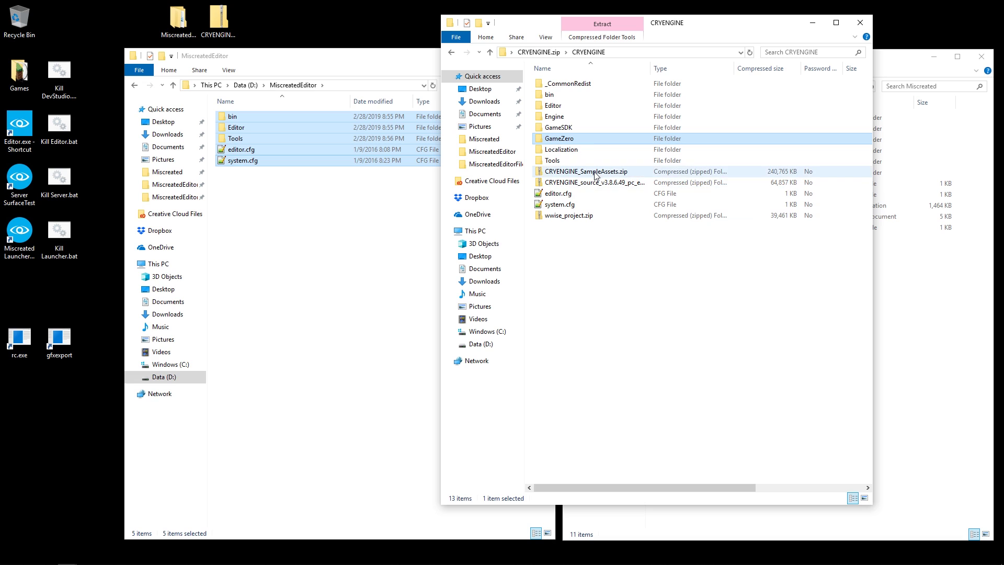
pyautogui.moveTo(602, 171); pyautogui.dragTo(746, 193)
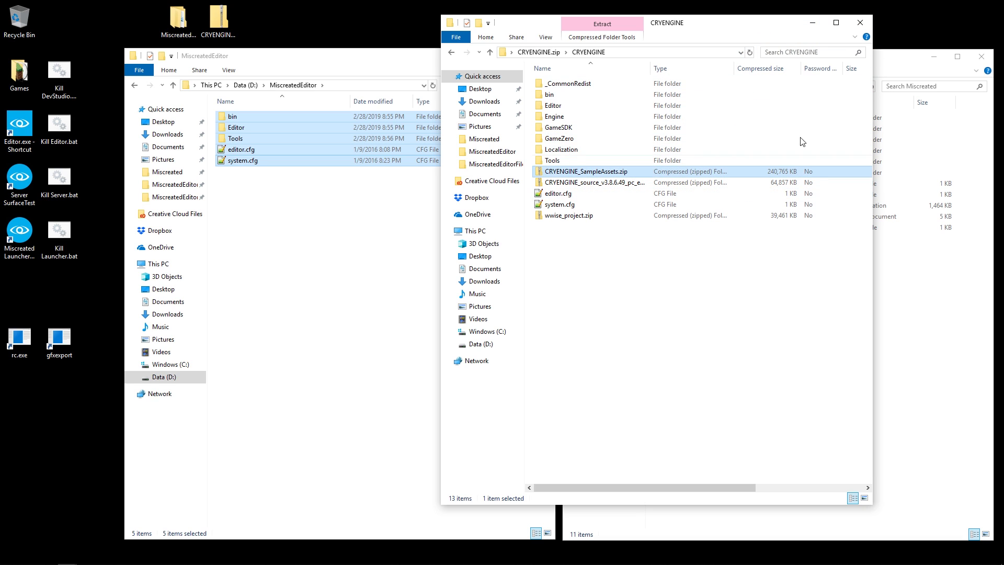
pyautogui.click(861, 22)
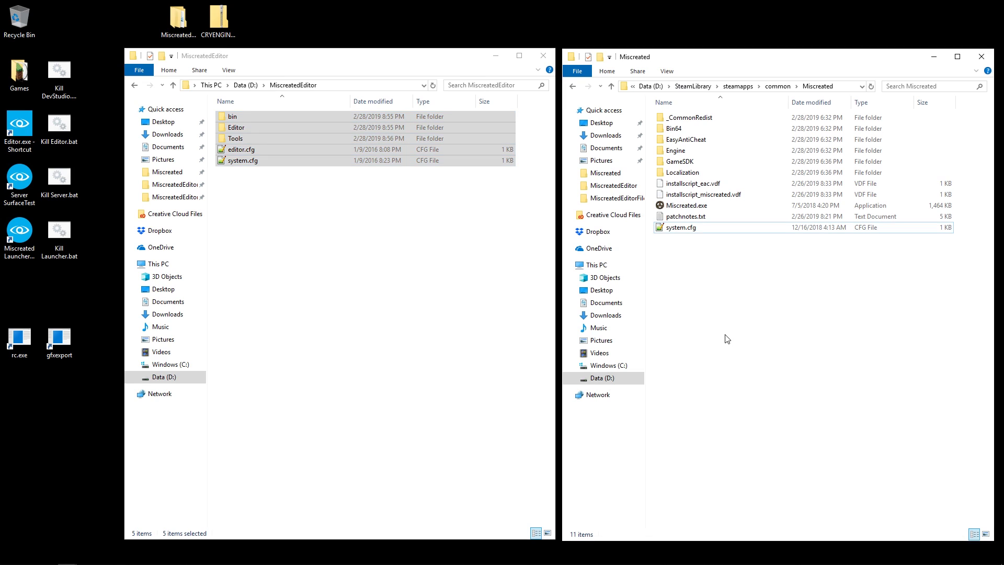
# Copy the Engine, GameSDK and Localization folders from the Miscreated game folder into the MiscreatedEditor folder
pyautogui.click(676, 151)
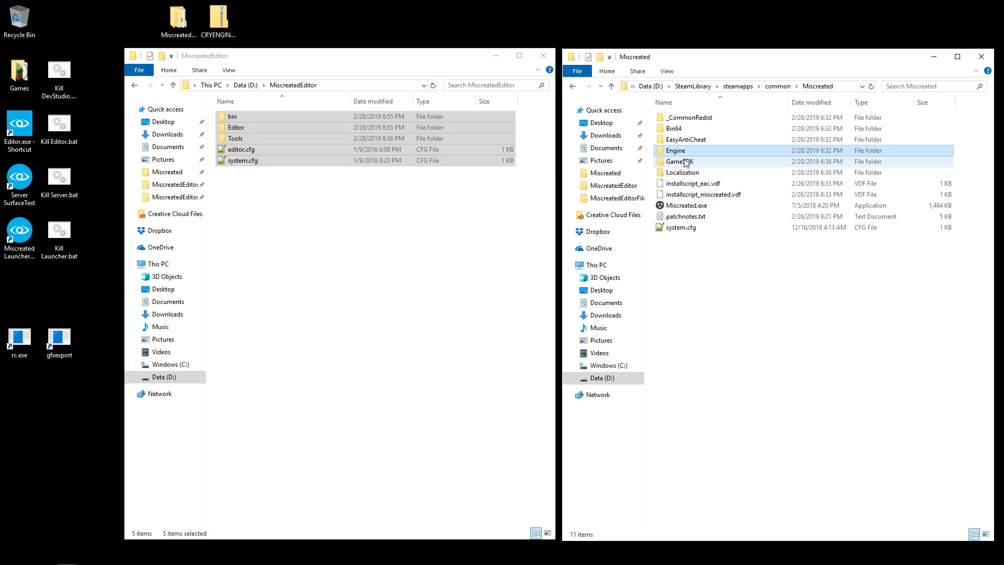
pyautogui.keyDown('shift'); pyautogui.click(675, 176); pyautogui.keyUp('shift')
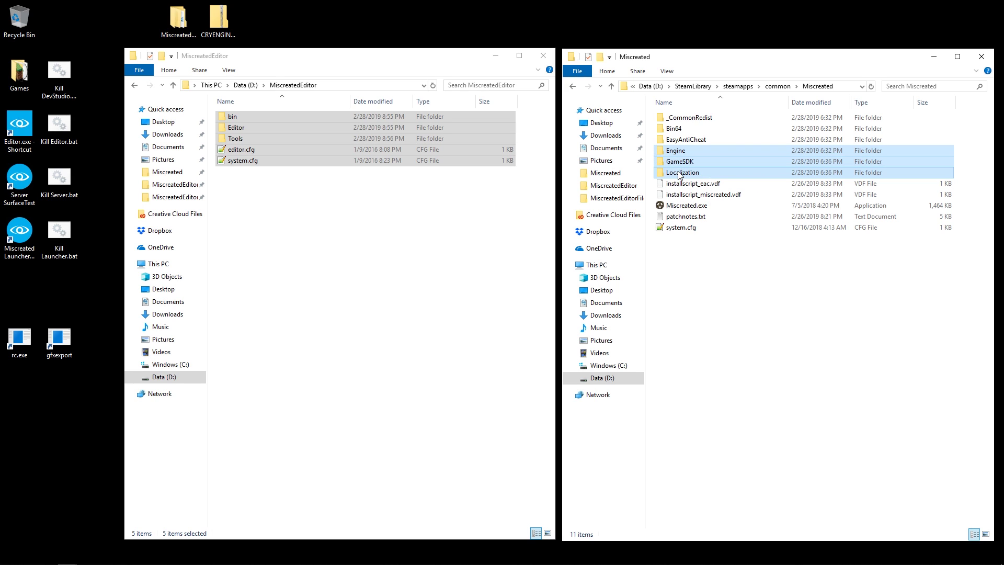
pyautogui.moveTo(679, 175); pyautogui.dragTo(332, 253, button='right')
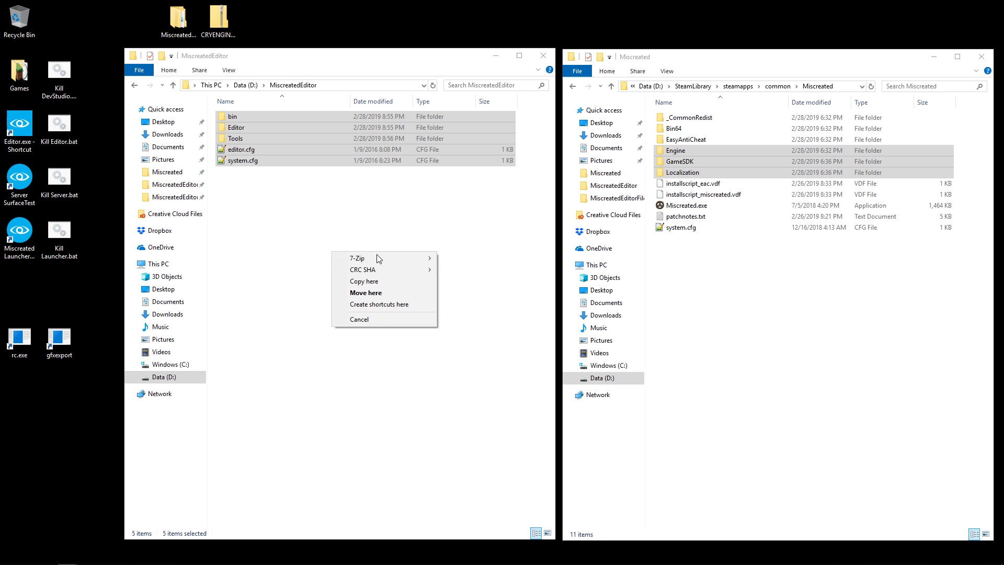
pyautogui.click(364, 282)
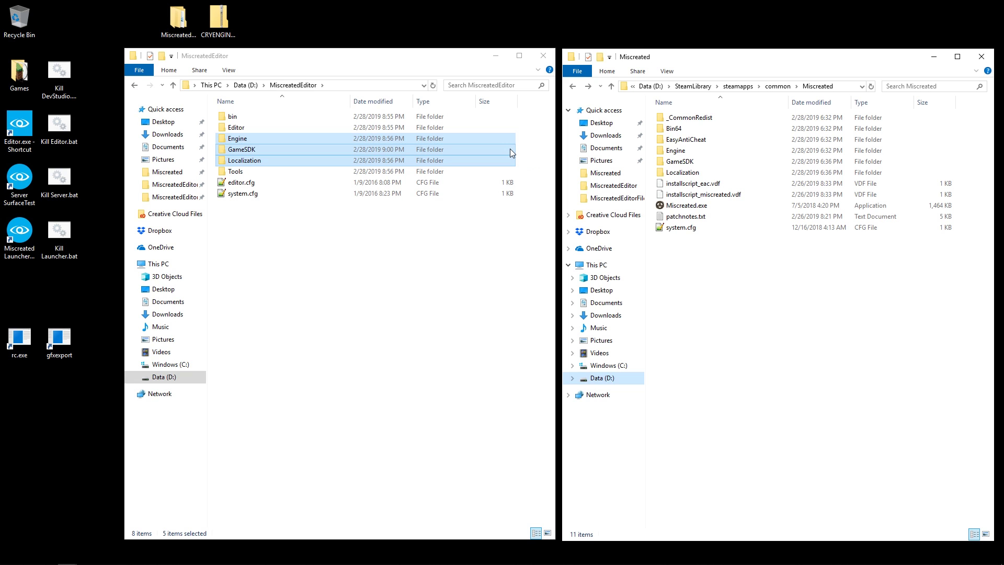
pyautogui.click(264, 222)
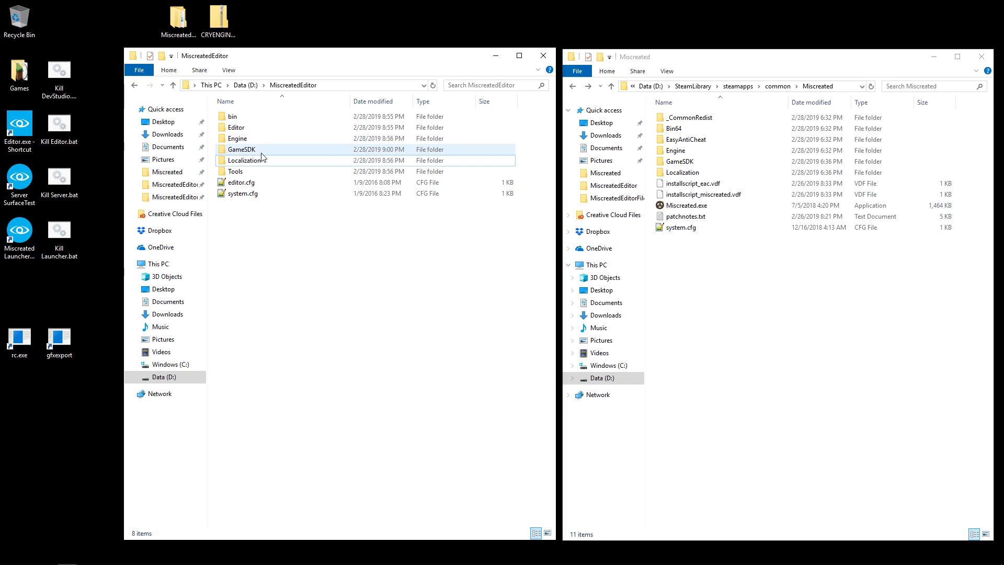
# Copy the bin and GameSDK folders from the desktop's MiscreatedEditorFiles folder into MiscreatedEditor, replacing the files with the same names
pyautogui.doubleClick(178, 20)
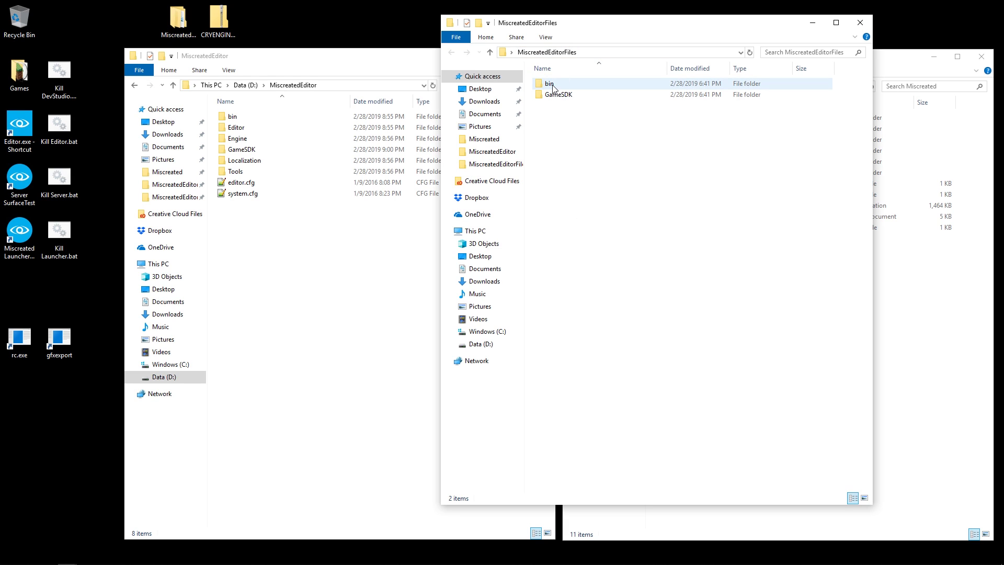
pyautogui.moveTo(554, 87)
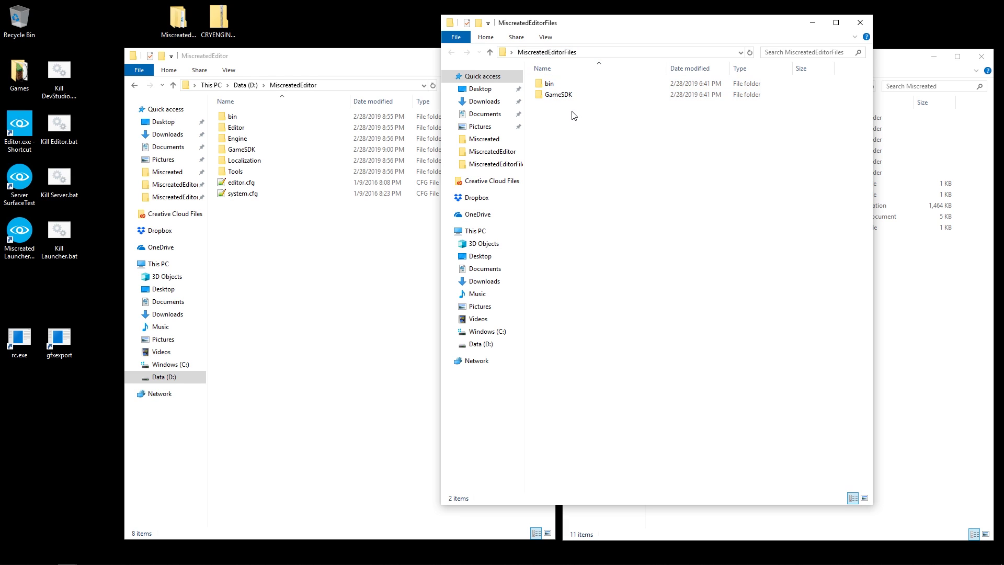
pyautogui.moveTo(571, 112); pyautogui.dragTo(548, 89)
pyautogui.moveTo(549, 90); pyautogui.dragTo(295, 276, button='right')
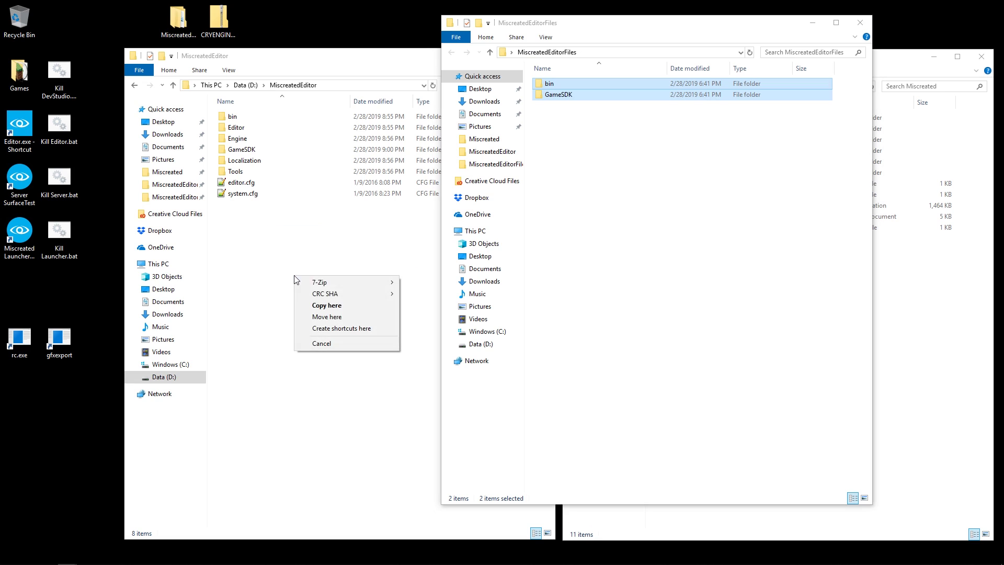
pyautogui.click(330, 305)
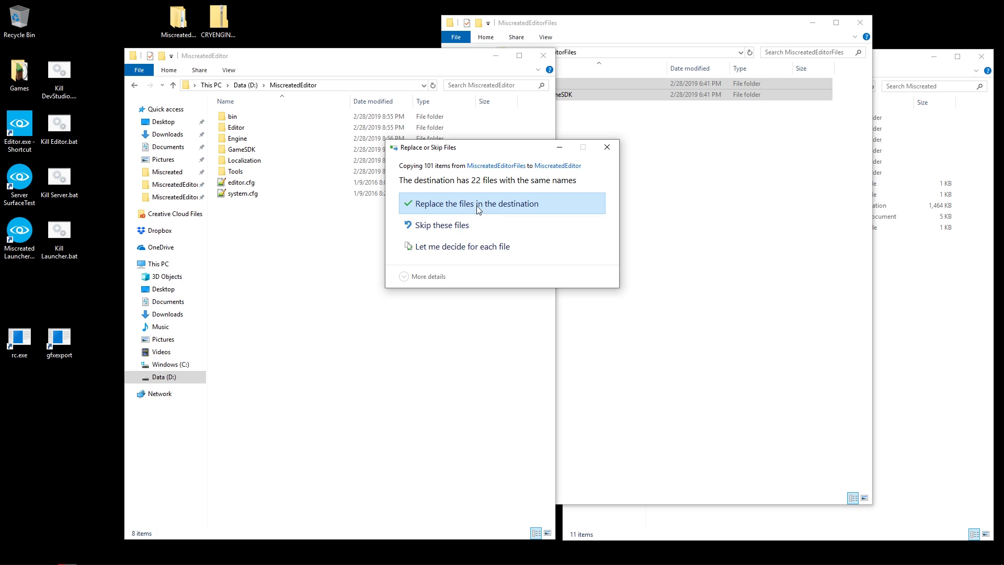
pyautogui.click(444, 204)
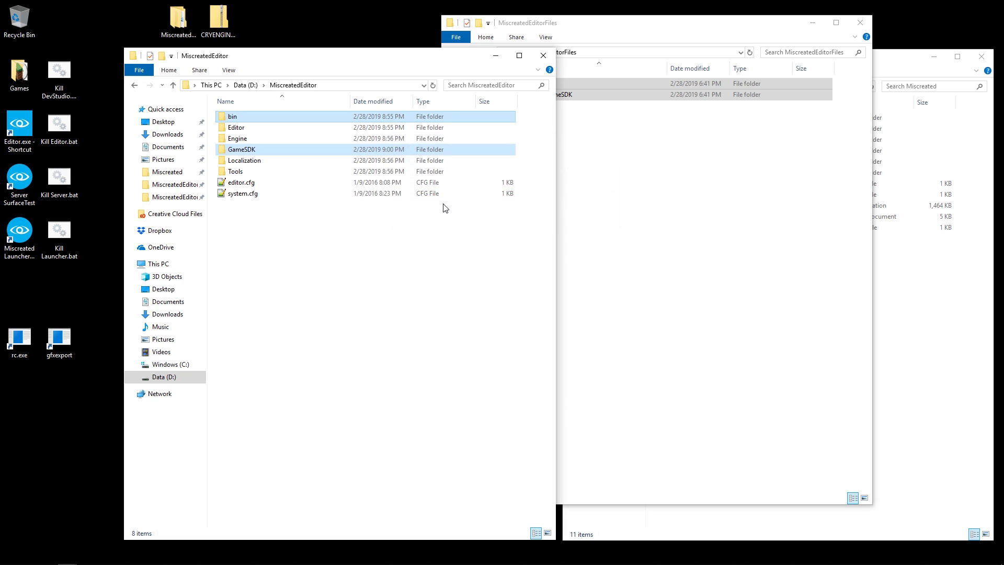
pyautogui.click(339, 279)
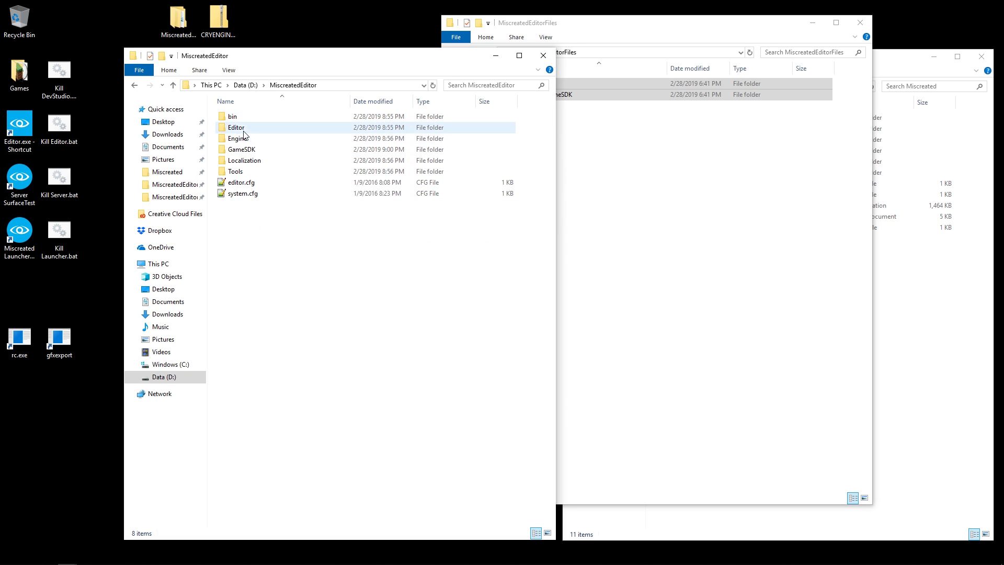
# Delete the win_x86, win_x86_dedicated, win_x86_dedicated_release and win_x86_release folders from the bin folder of MiscreatedEditor
pyautogui.doubleClick(230, 117)
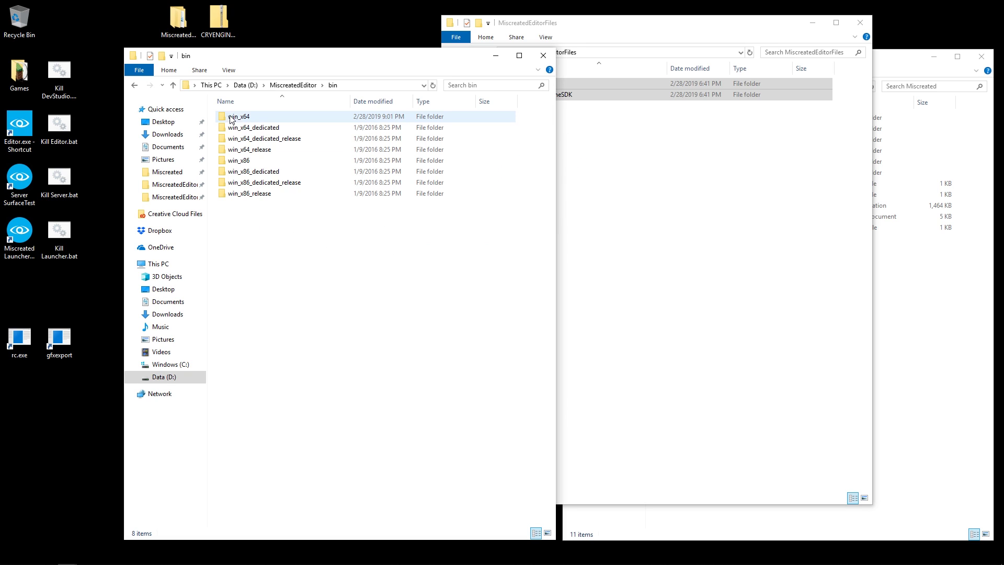
pyautogui.moveTo(264, 214); pyautogui.dragTo(244, 164)
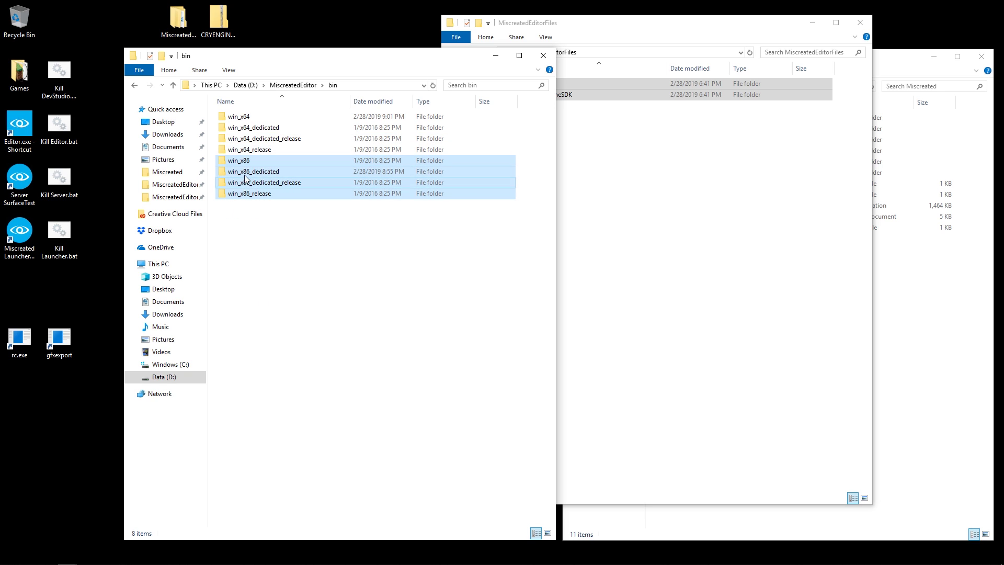
pyautogui.press('Delete')
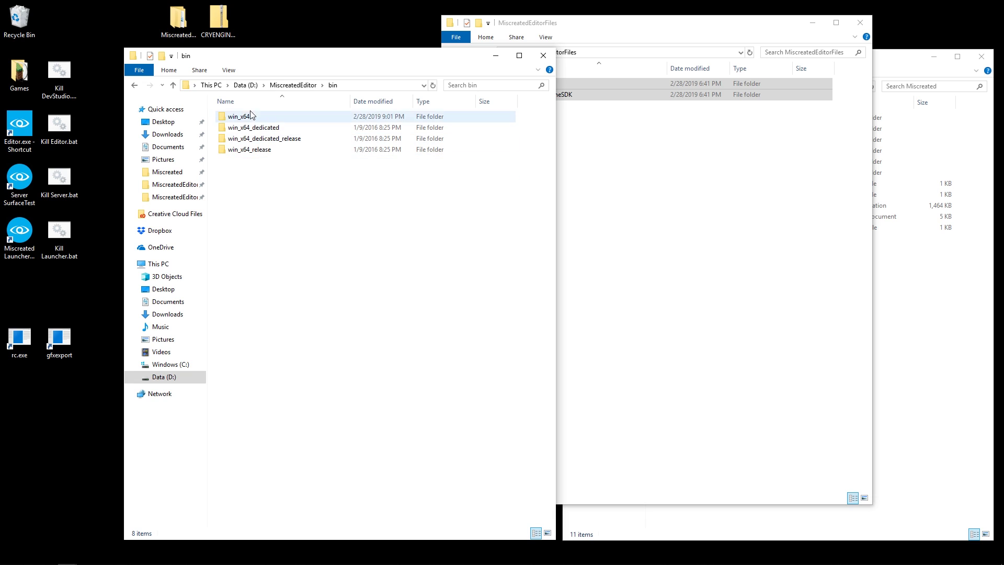
# Launch Editor.exe from the win_x64 folder inside MiscreatedEditor's bin folder
pyautogui.doubleClick(243, 118)
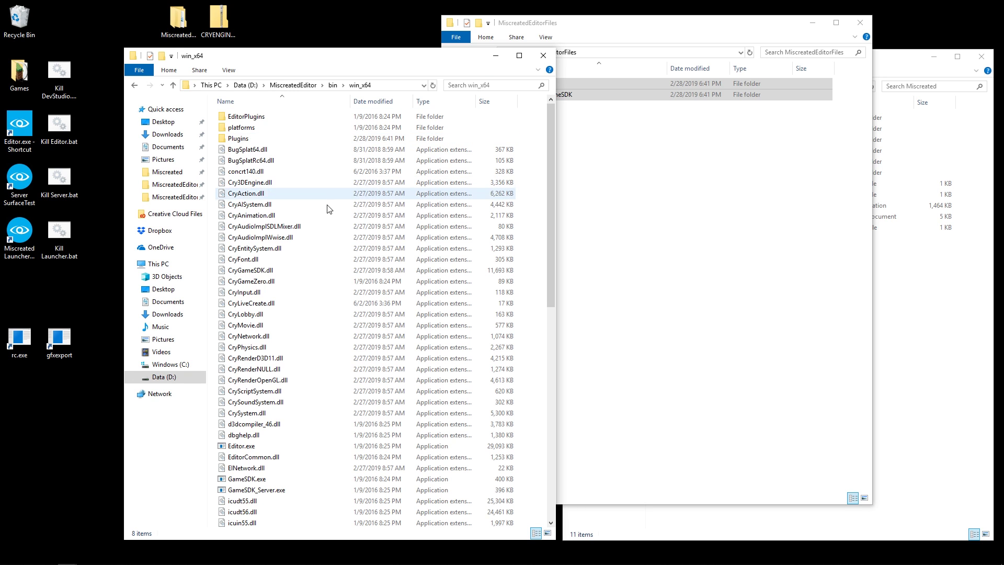
pyautogui.scroll(-3, 316, 264)
pyautogui.click(248, 391)
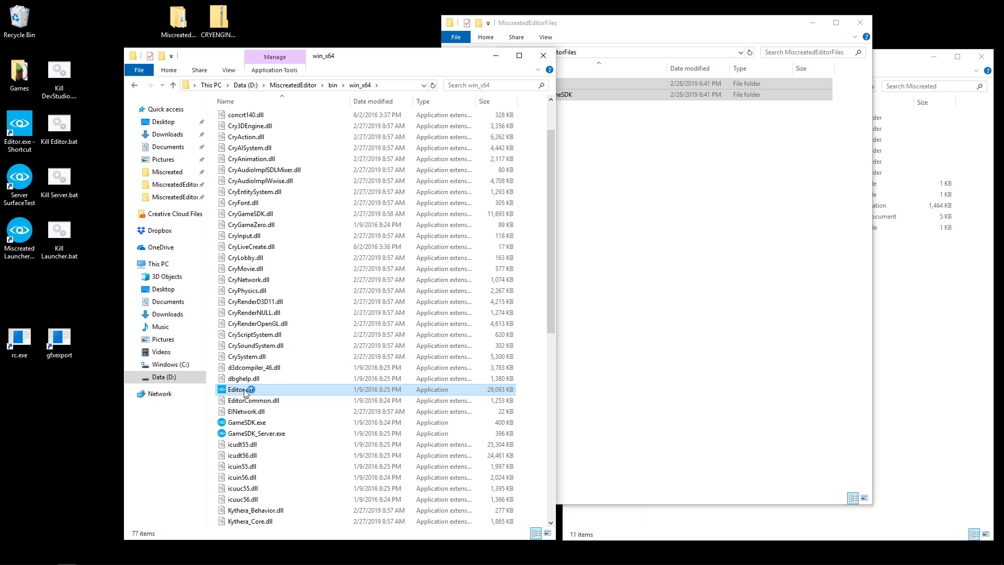
pyautogui.doubleClick(245, 391)
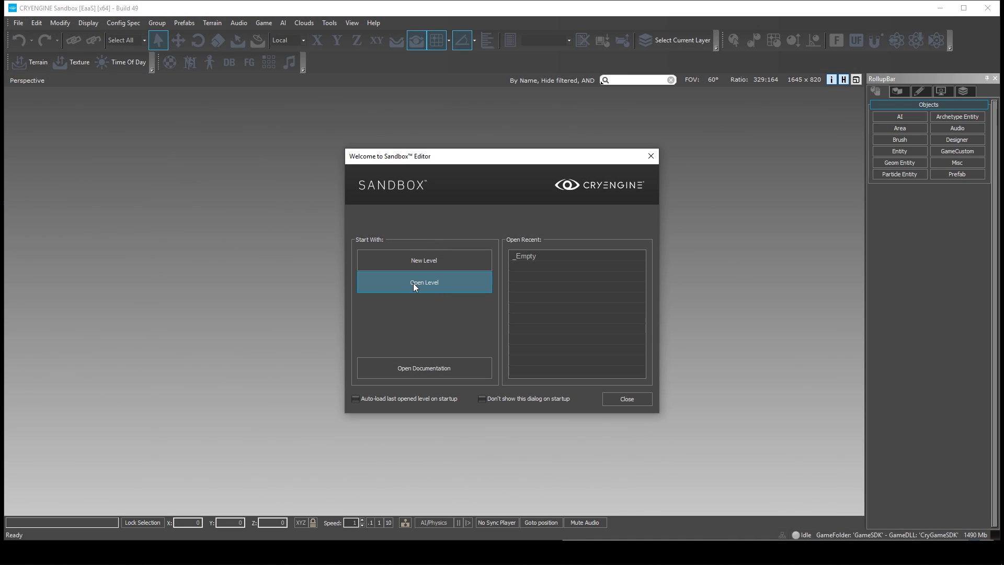
# Open the existing _Empty level from the welcome dialog and close the error report once the level has loaded
pyautogui.click(427, 284)
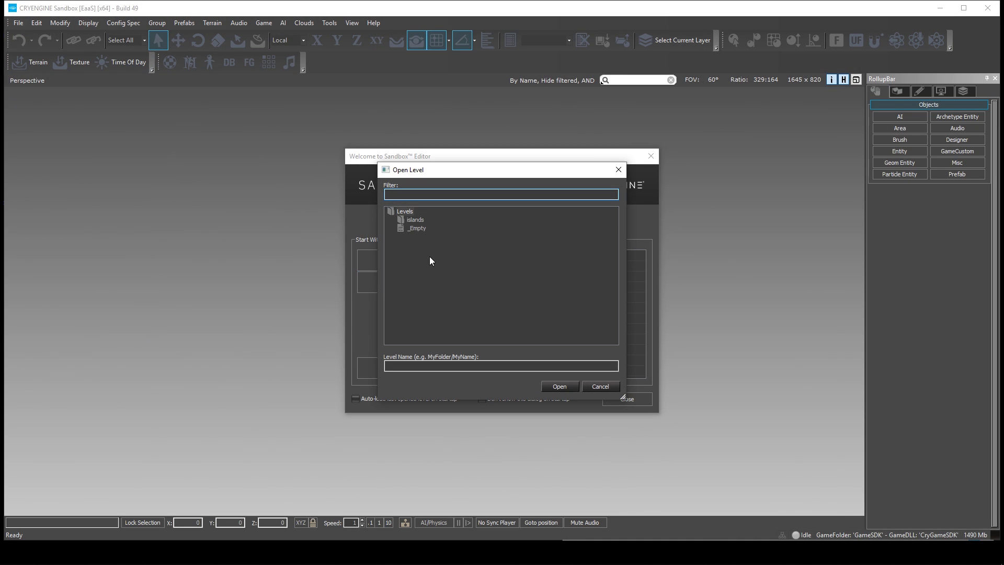
pyautogui.click(416, 229)
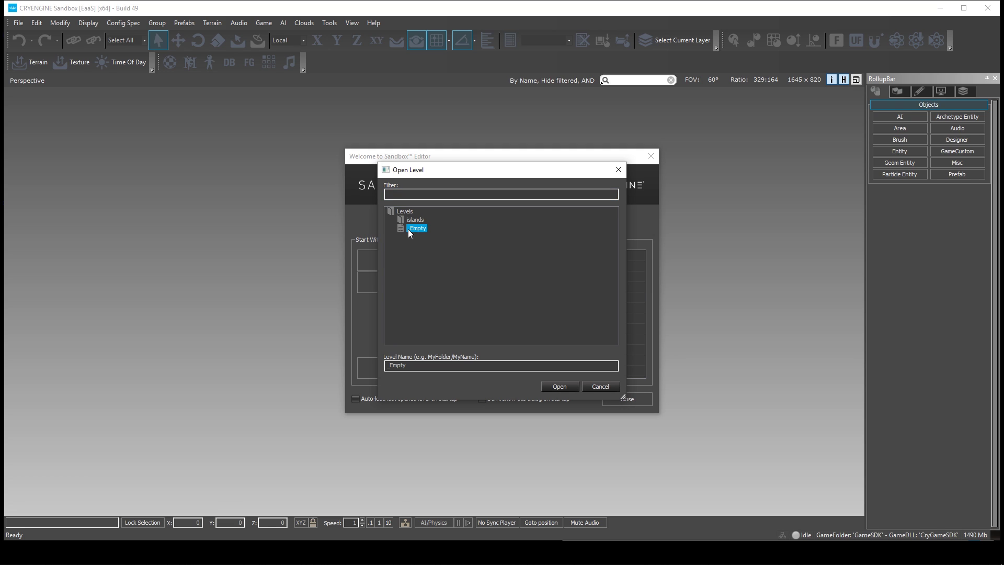
pyautogui.click(559, 387)
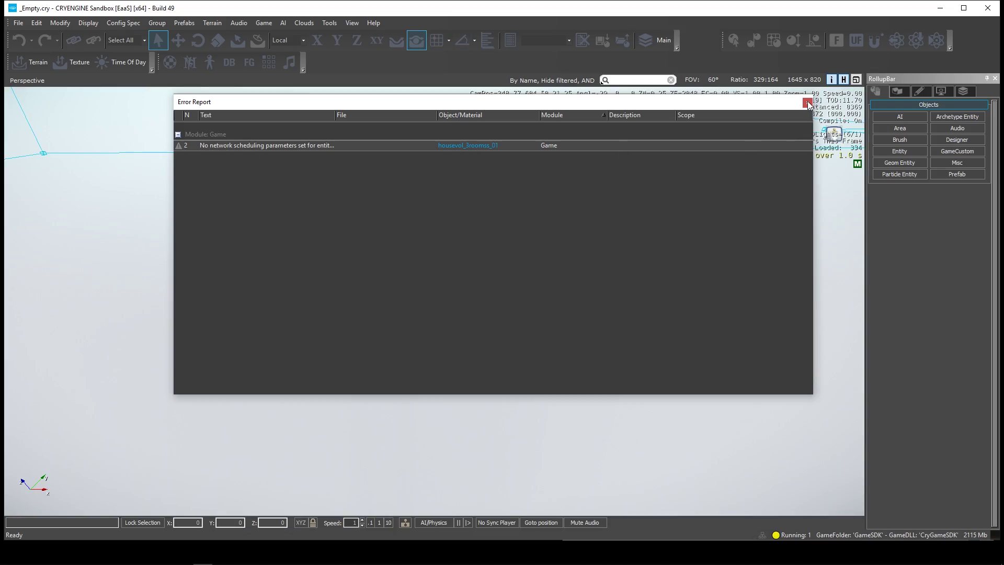
pyautogui.click(807, 103)
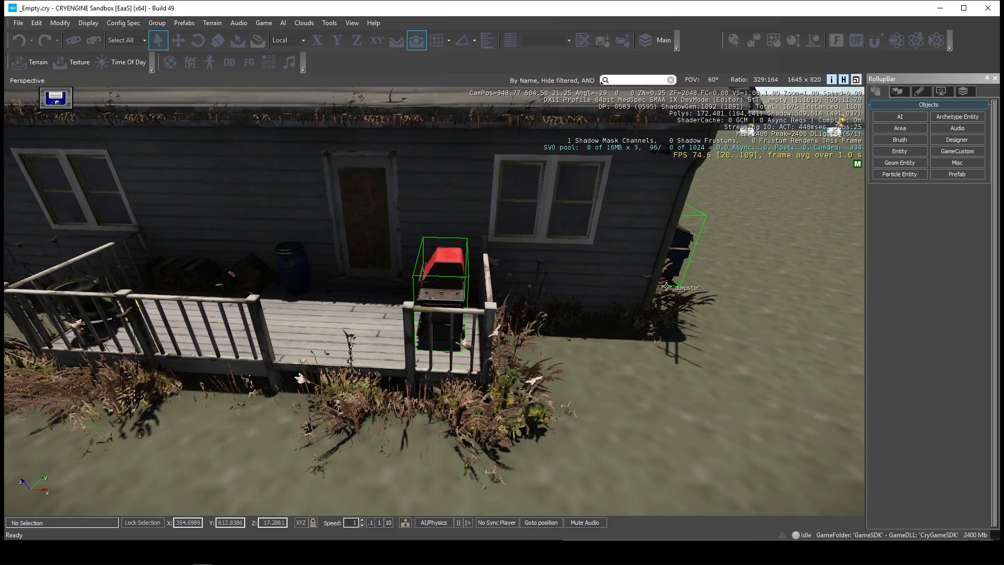
# Fly the camera around the house in the _Empty level to examine its exterior, the dumpster and the surrounding objects
pyautogui.moveTo(712, 227); pyautogui.dragTo(672, 202, button='right')
pyautogui.press('s')
pyautogui.press('w')
pyautogui.press('s')
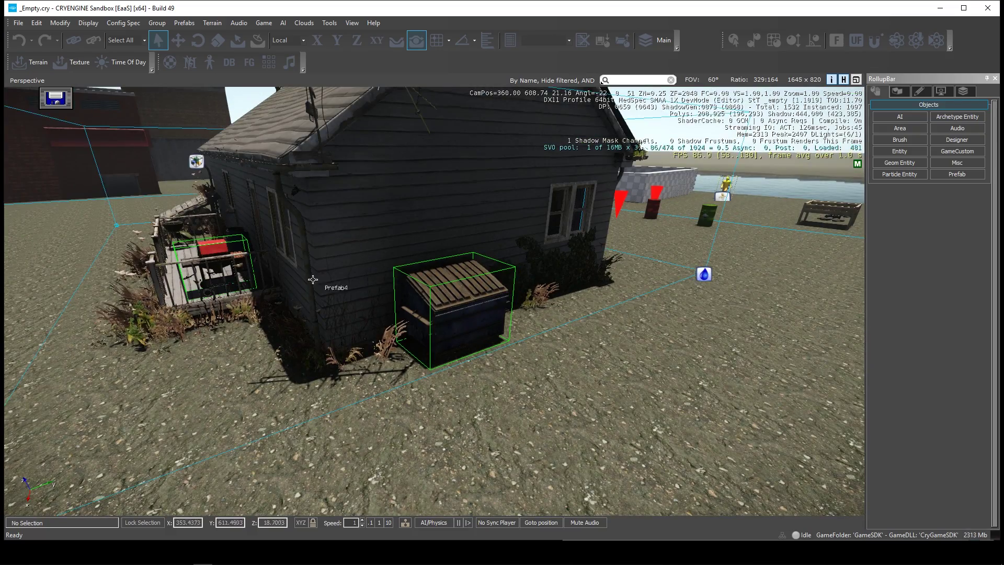
pyautogui.press('w')
pyautogui.moveTo(602, 81)
pyautogui.mouseDown(button='right')
pyautogui.moveTo(601, 71)
pyautogui.moveTo(601, 81)
pyautogui.mouseUp(button='right')
pyautogui.press('w')
pyautogui.press('w')
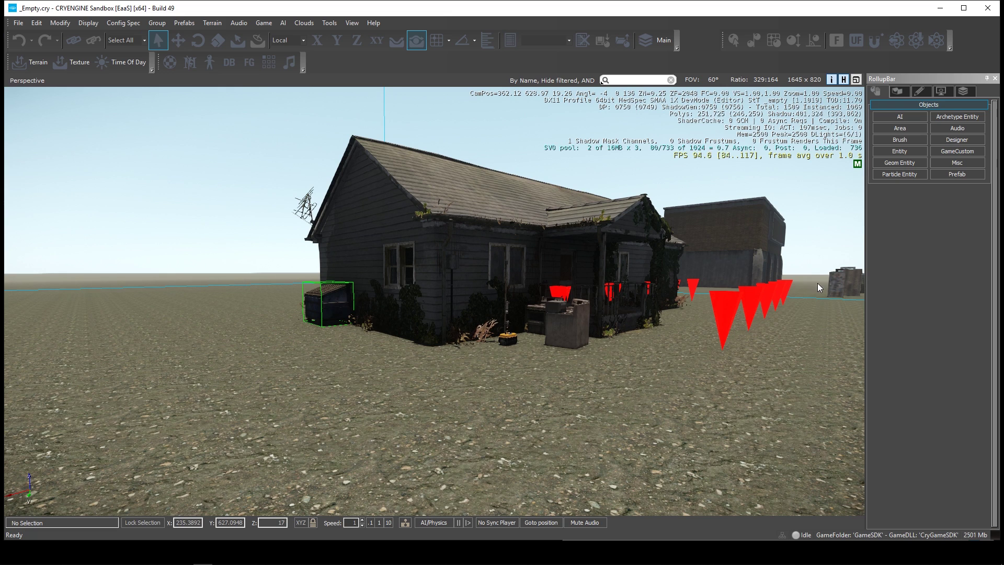
pyautogui.moveTo(677, 353); pyautogui.dragTo(678, 354, button='right')
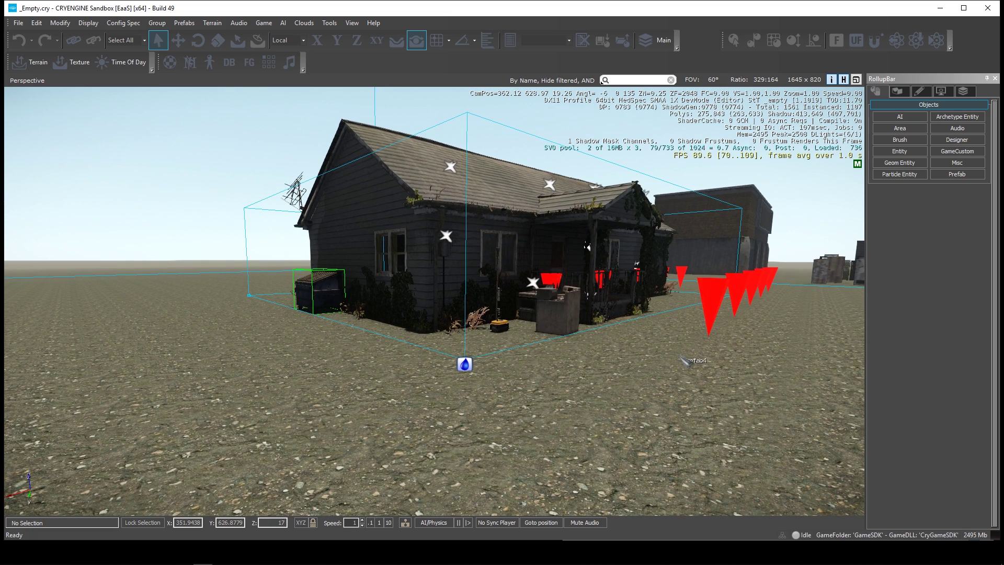
# Switch the _Empty level into game mode and walk the player character around outside the house
pyautogui.hotkey('ctrl', 'g')
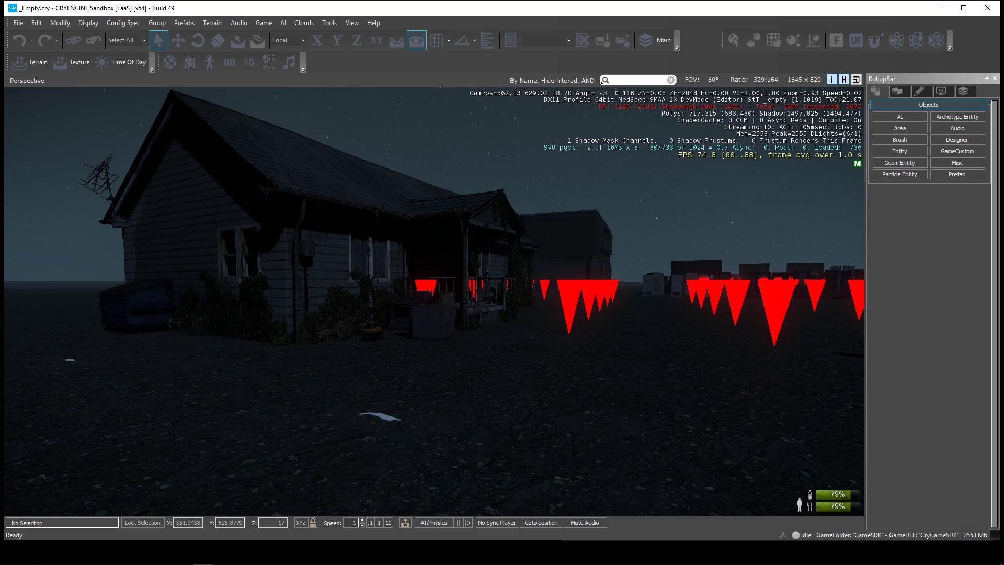
pyautogui.press('w')
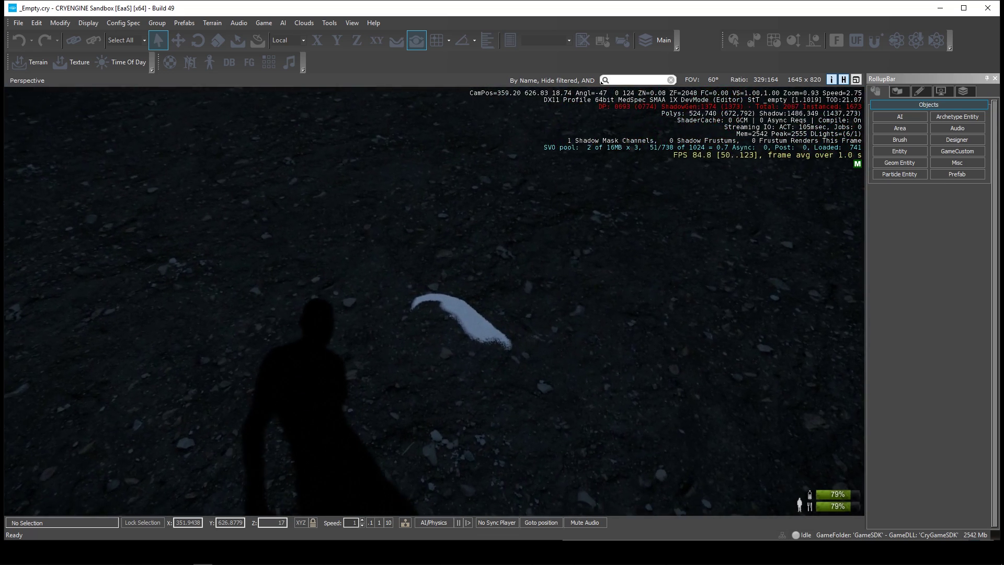
pyautogui.press('s')
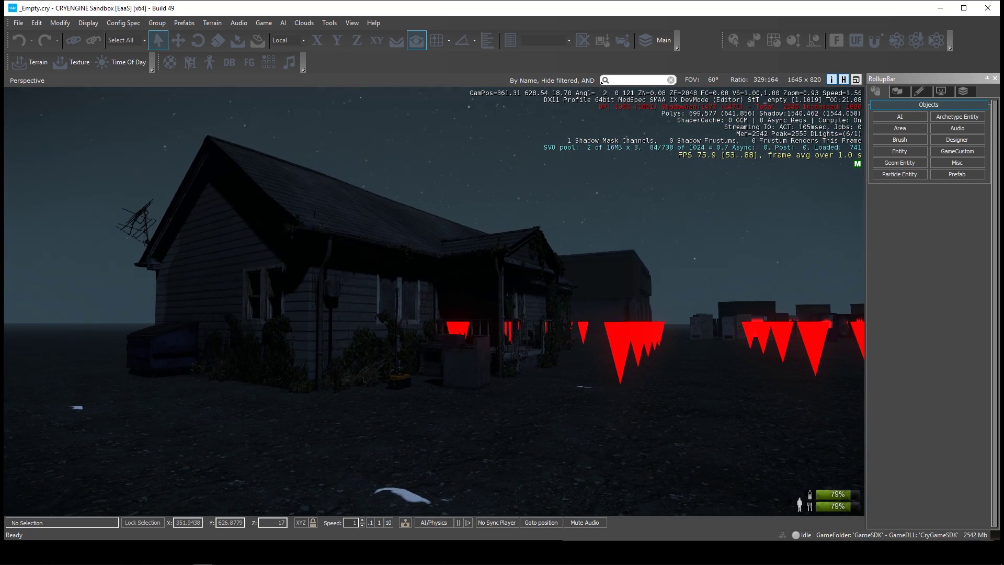